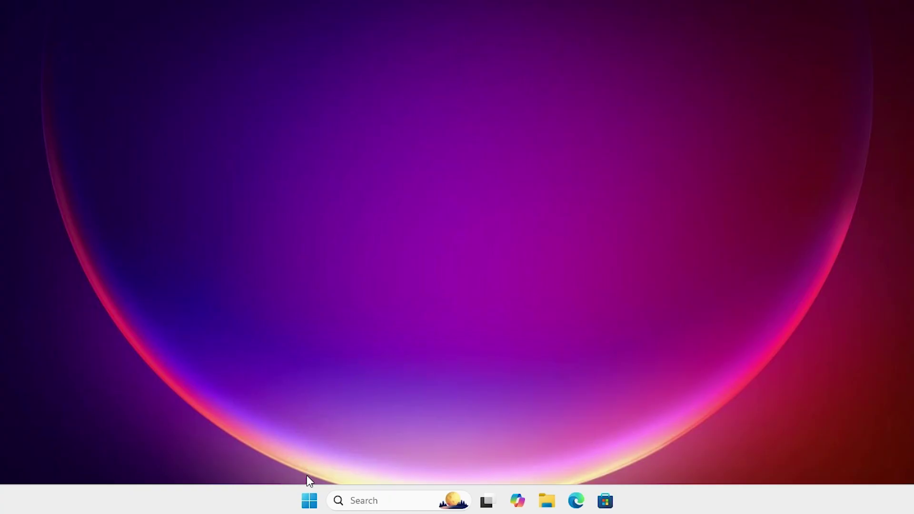
# Launch Settings by searching 'se' from the Start menu
pyautogui.click(307, 490)
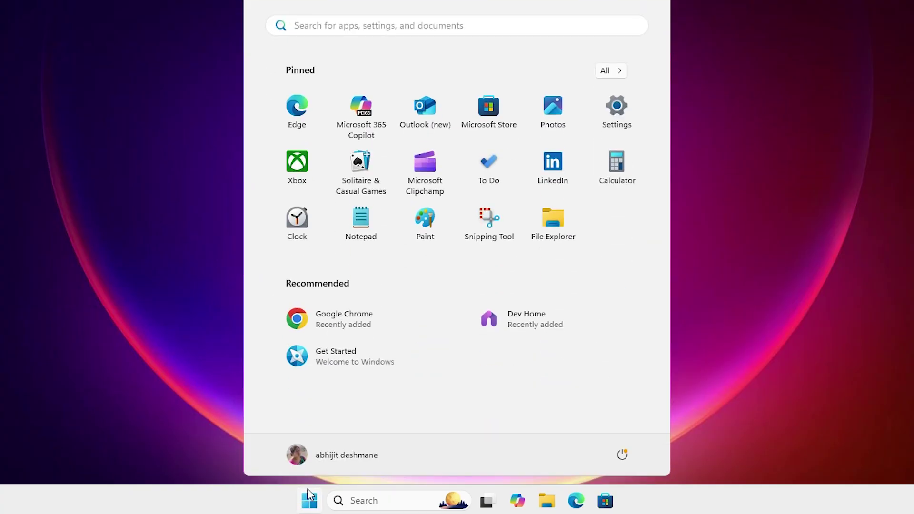
pyautogui.write('se')
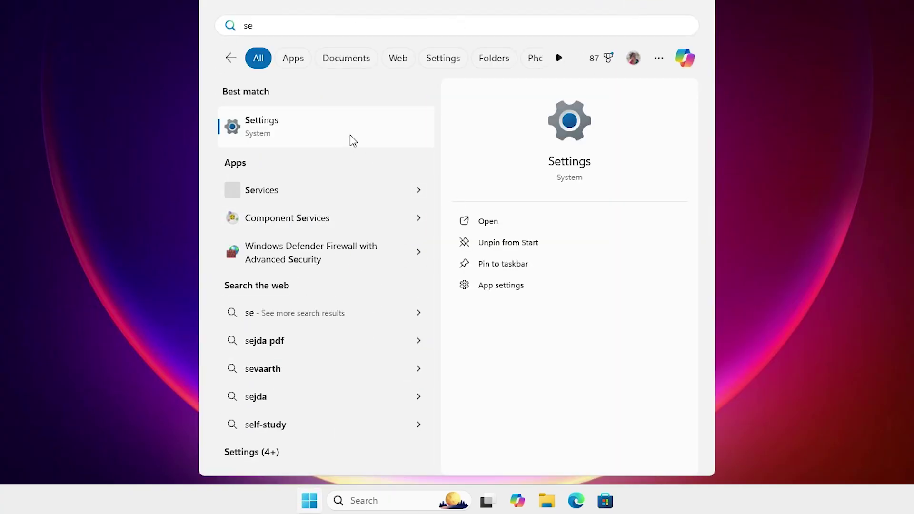
pyautogui.click(350, 136)
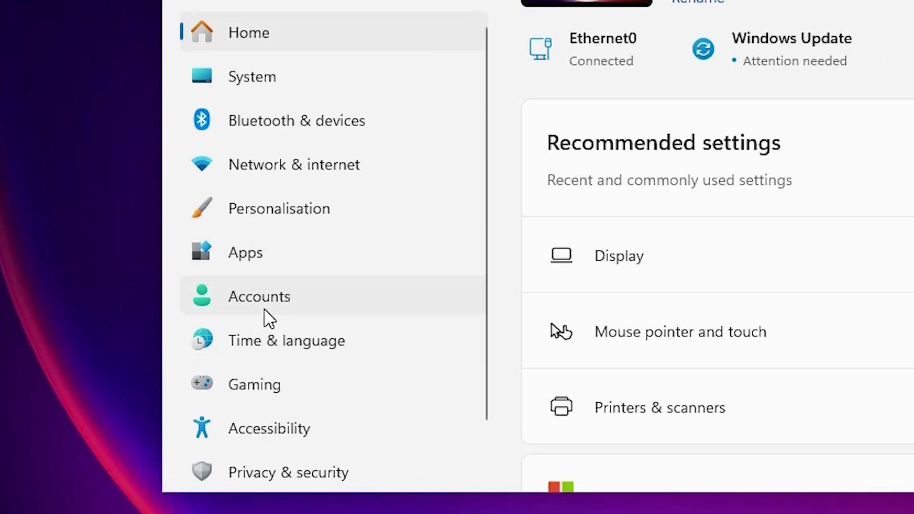
# Go to Accounts and scroll down to the Account settings list
pyautogui.click(304, 304)
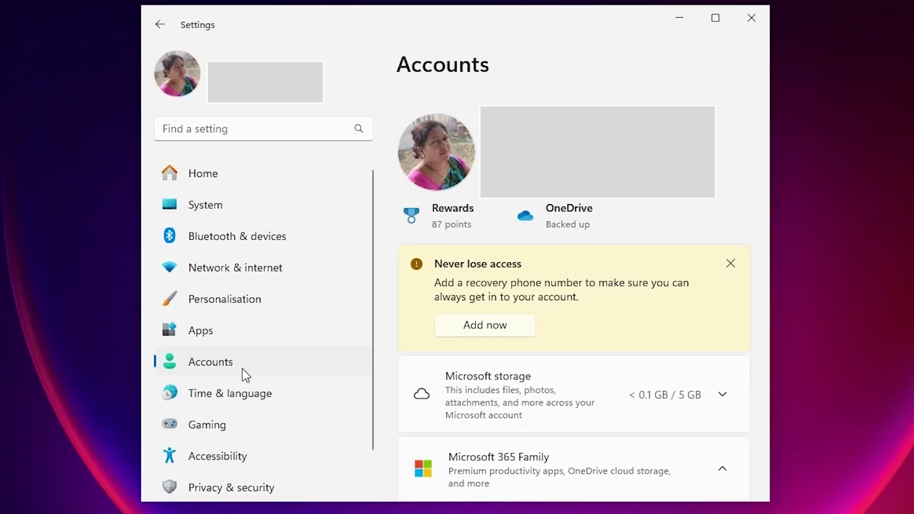
pyautogui.scroll(-3, 530, 317)
pyautogui.scroll(-1, 531, 316)
pyautogui.scroll(-4, 532, 317)
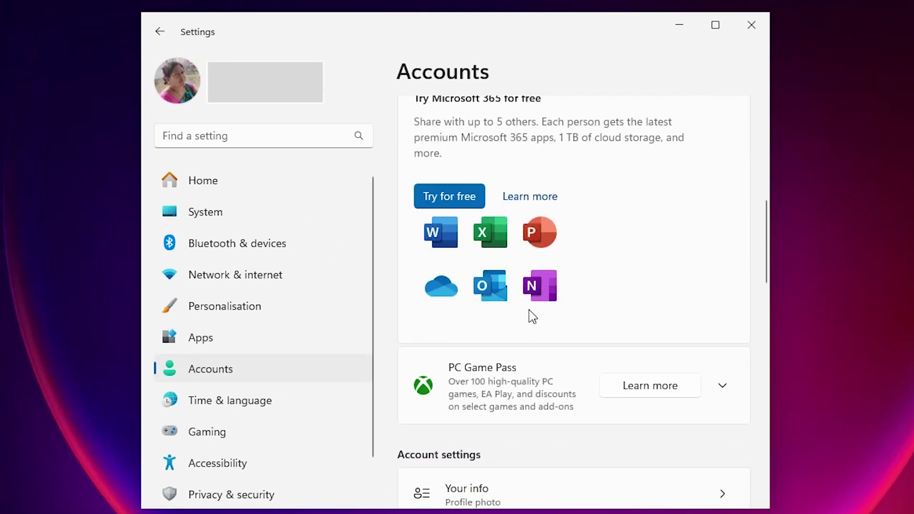
pyautogui.scroll(-3, 533, 317)
pyautogui.scroll(-3, 529, 316)
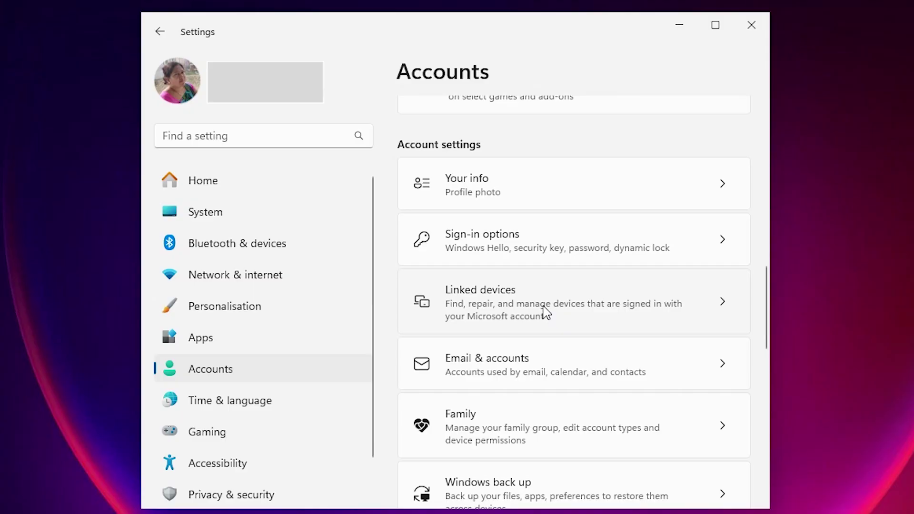
pyautogui.scroll(-1, 544, 311)
pyautogui.scroll(-1, 587, 324)
pyautogui.scroll(-1, 588, 323)
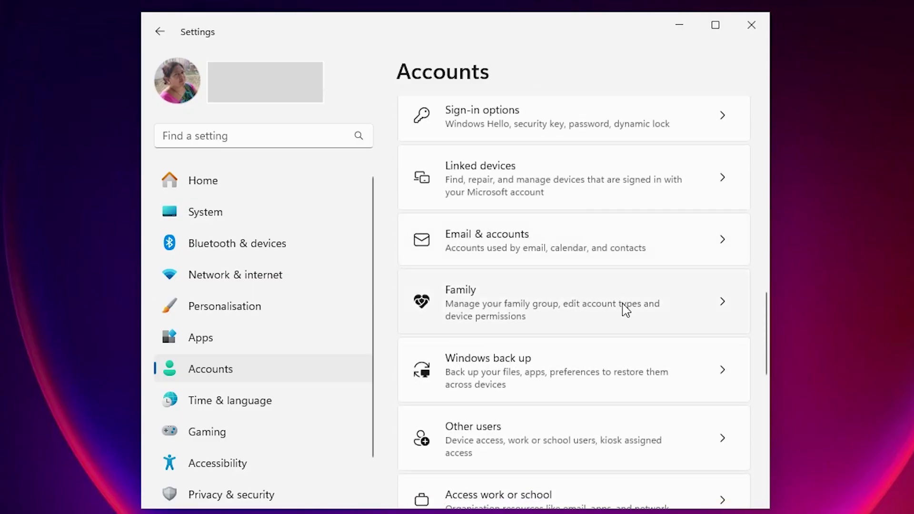
pyautogui.scroll(-1, 562, 313)
pyautogui.scroll(-1, 560, 313)
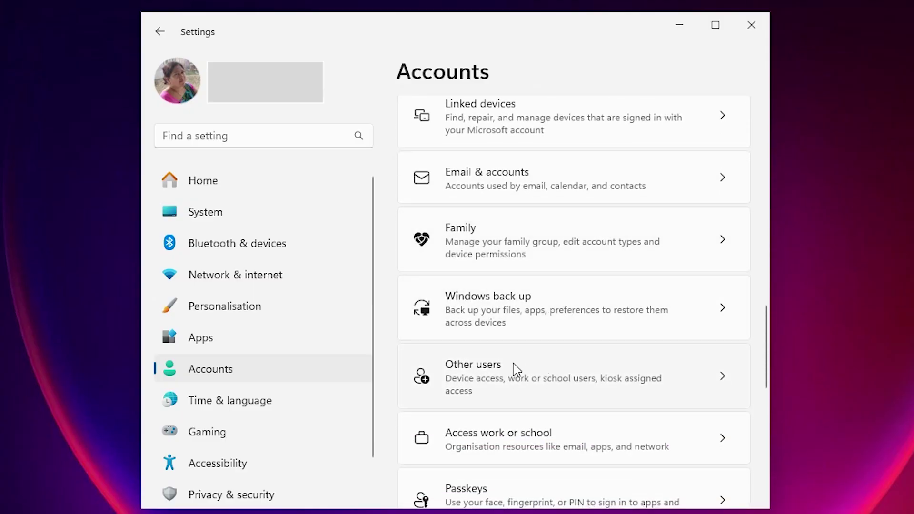
# Open Family, begin creating a child account, then close the Microsoft account dialog
pyautogui.click(482, 247)
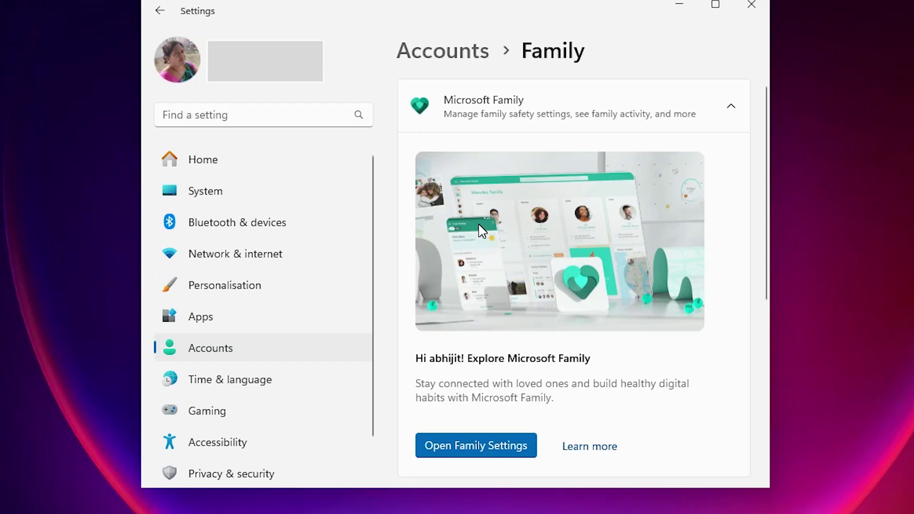
pyautogui.scroll(-4, 484, 238)
pyautogui.scroll(-2, 485, 252)
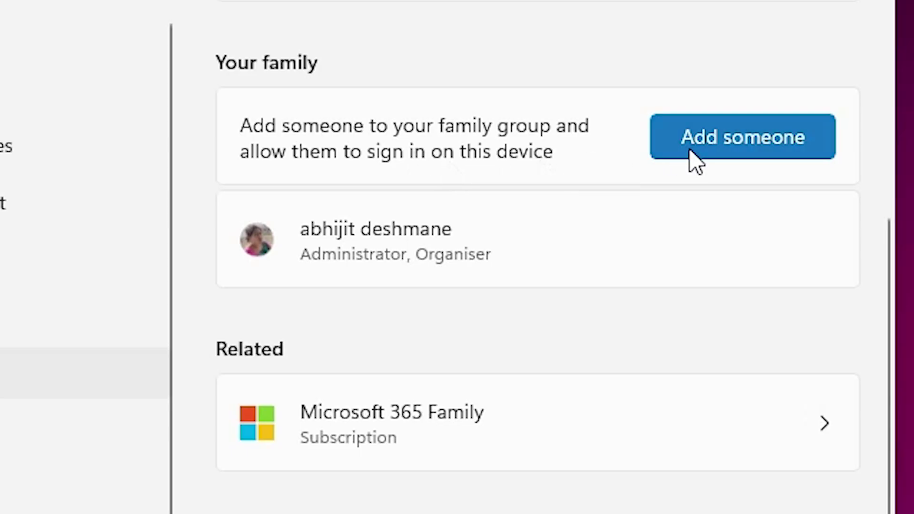
pyautogui.click(695, 159)
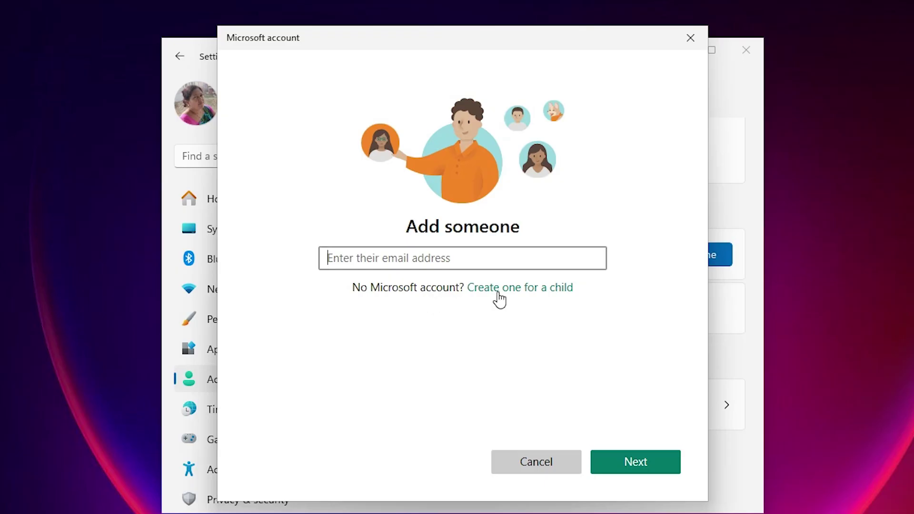
pyautogui.click(542, 290)
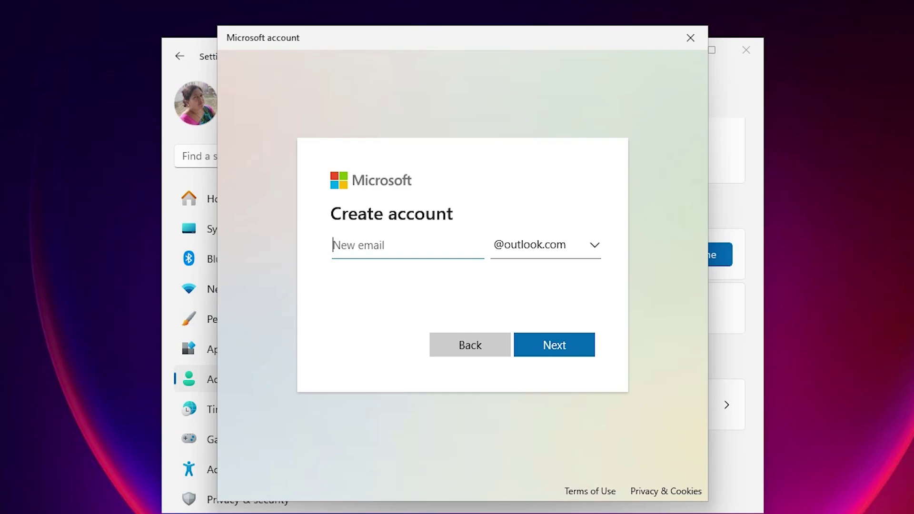
pyautogui.click(691, 37)
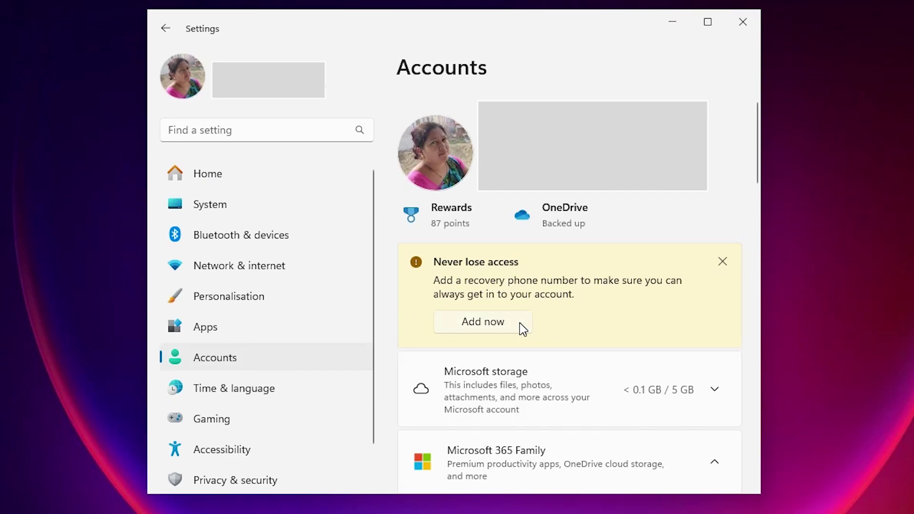
# Scroll Account settings and open Other users, showing accounts Anu and Test
pyautogui.scroll(-4, 524, 329)
pyautogui.scroll(-4, 523, 329)
pyautogui.scroll(-2, 524, 329)
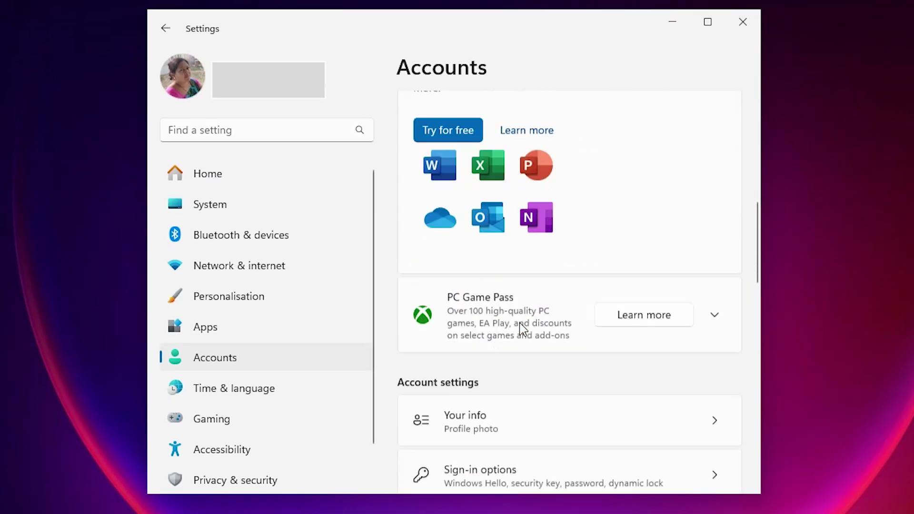
pyautogui.scroll(-5, 524, 329)
pyautogui.scroll(-1, 522, 328)
pyautogui.scroll(-2, 521, 328)
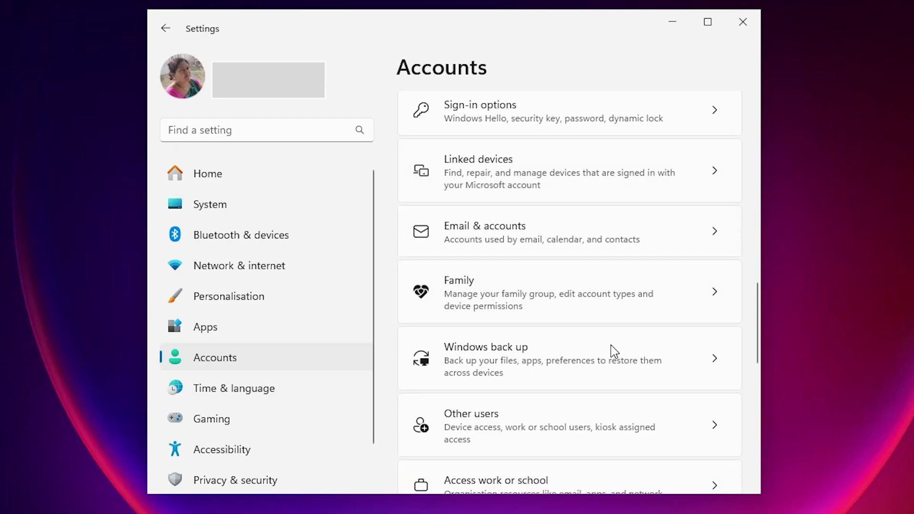
pyautogui.scroll(-2, 513, 435)
pyautogui.scroll(-1, 512, 381)
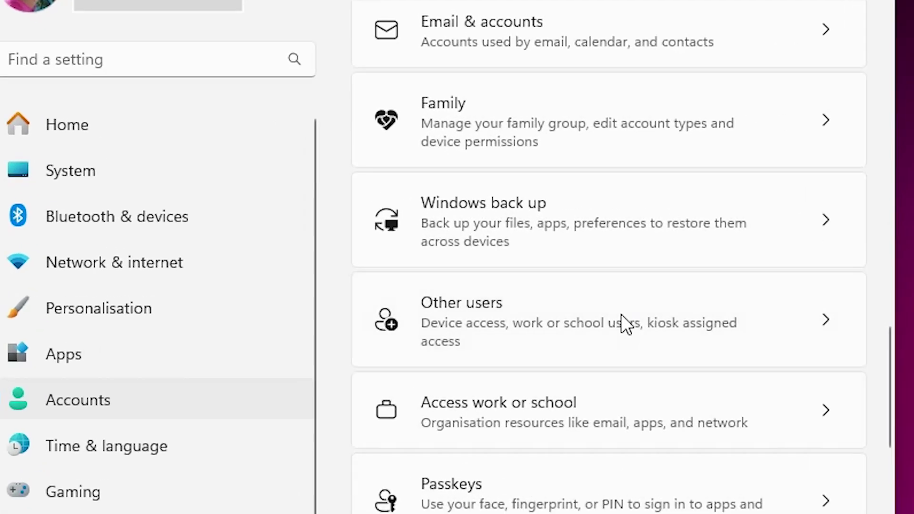
pyautogui.click(621, 313)
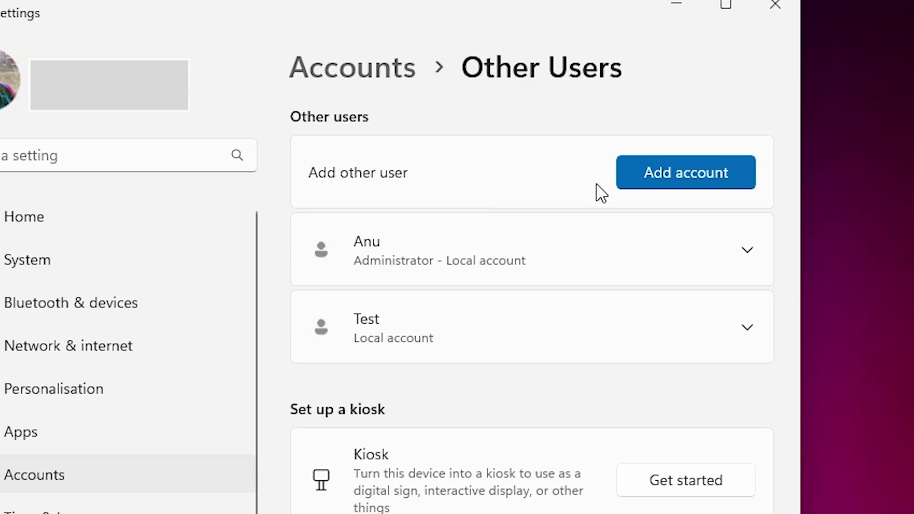
# Choose Add account, skip sign-in info, and add a user without a Microsoft account
pyautogui.click(680, 176)
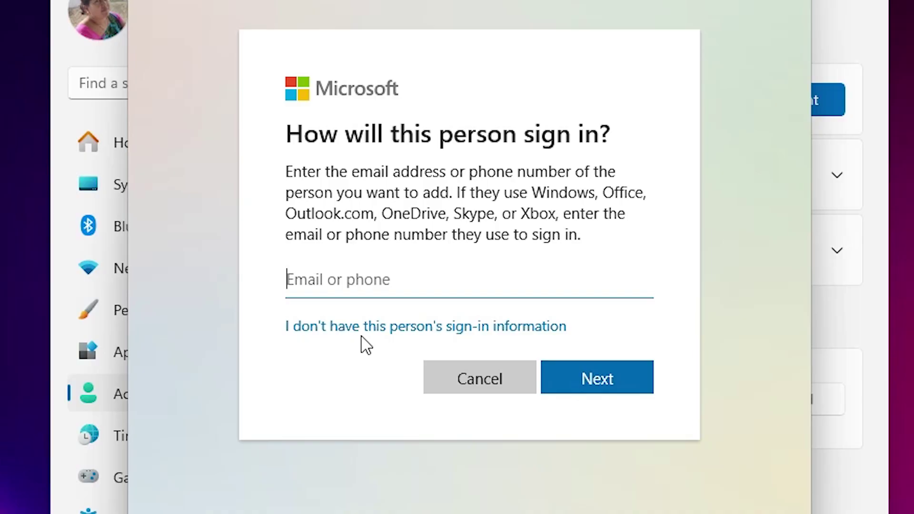
pyautogui.click(495, 333)
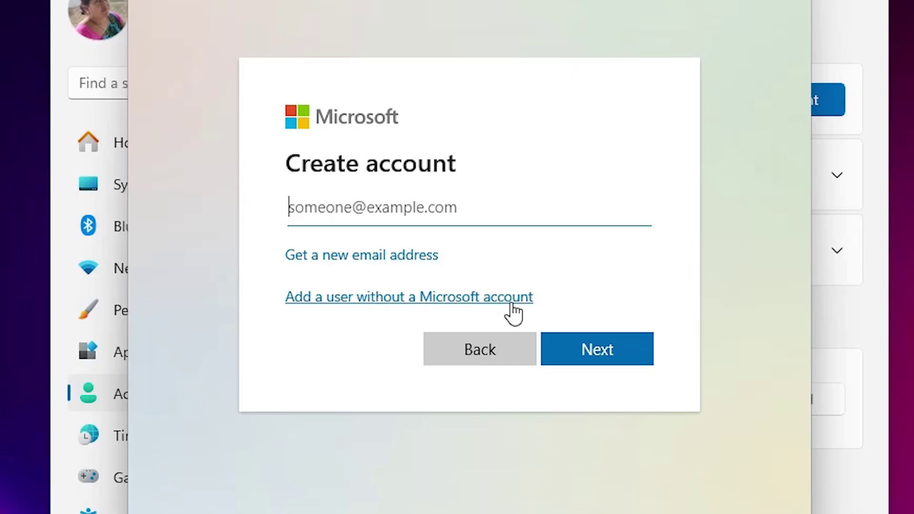
pyautogui.click(510, 301)
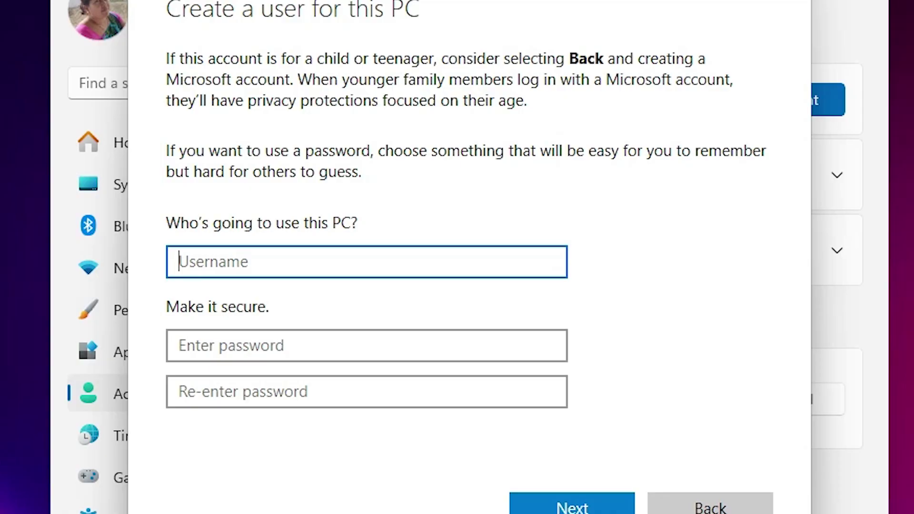
pyautogui.write('OTHE')
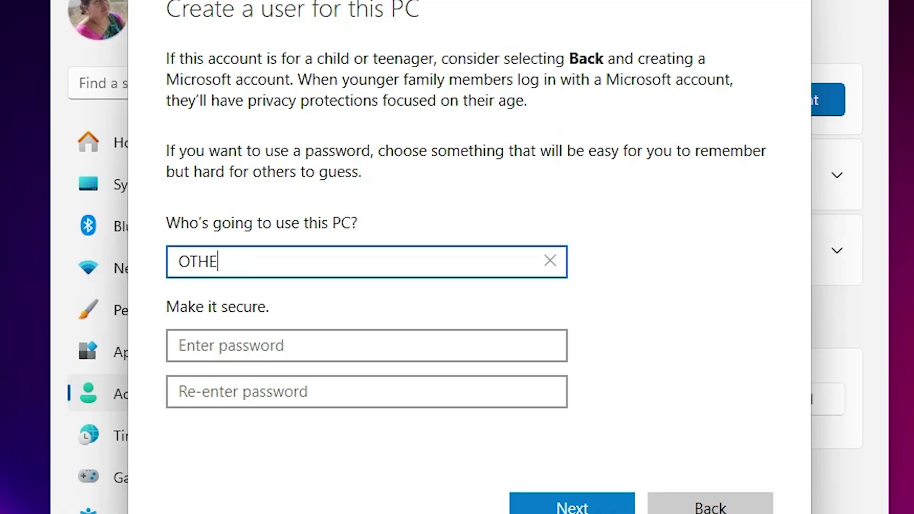
pyautogui.write('R U')
pyautogui.write('SER')
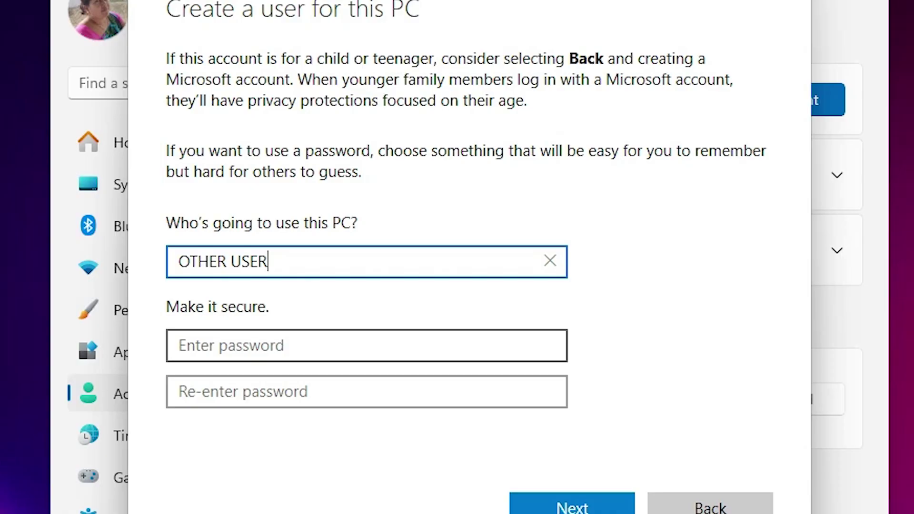
pyautogui.press('Tab')
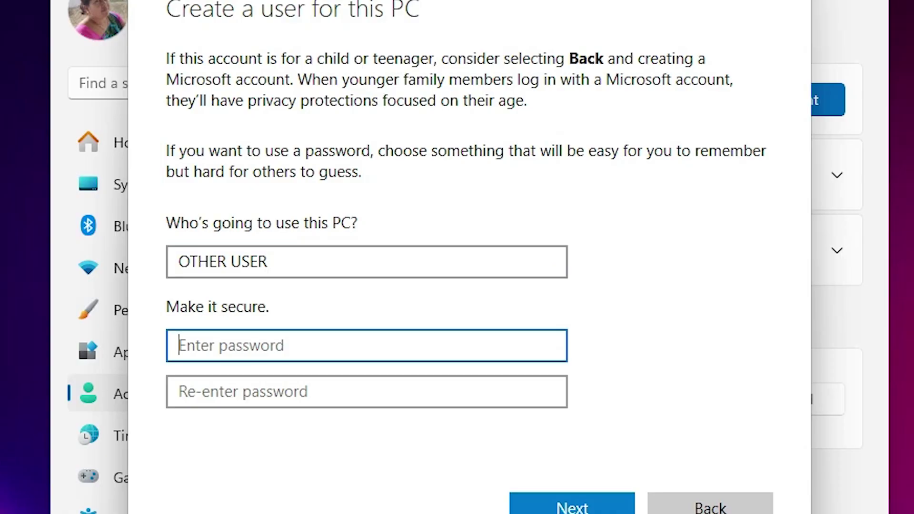
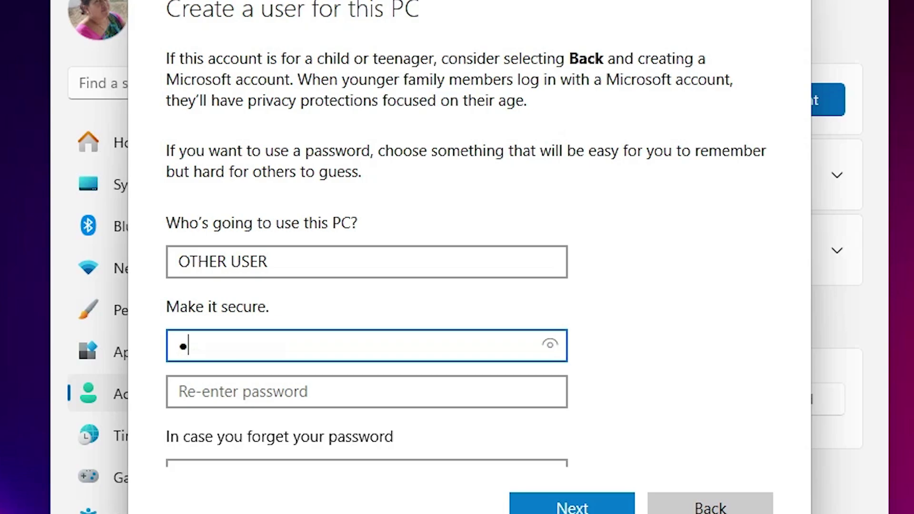
pyautogui.press('Tab')
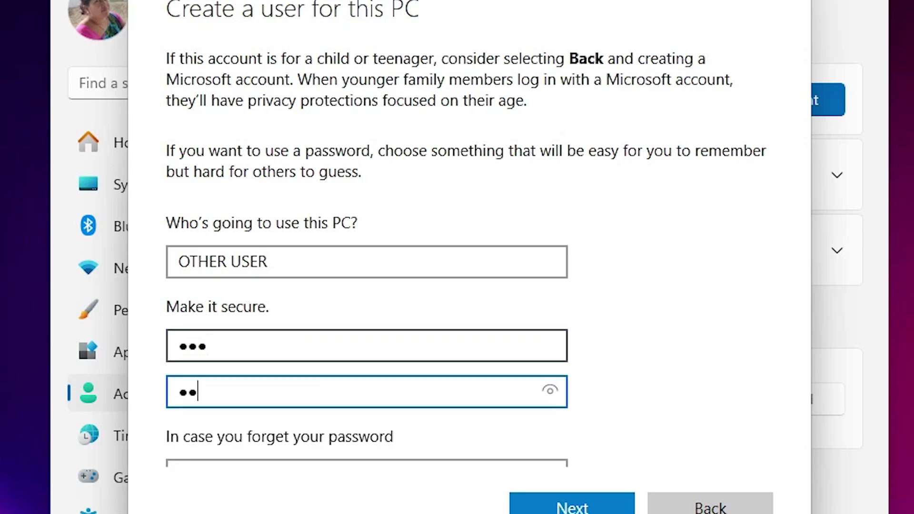
# Pick a question for the first security question dropdown
pyautogui.scroll(-2, 356, 332)
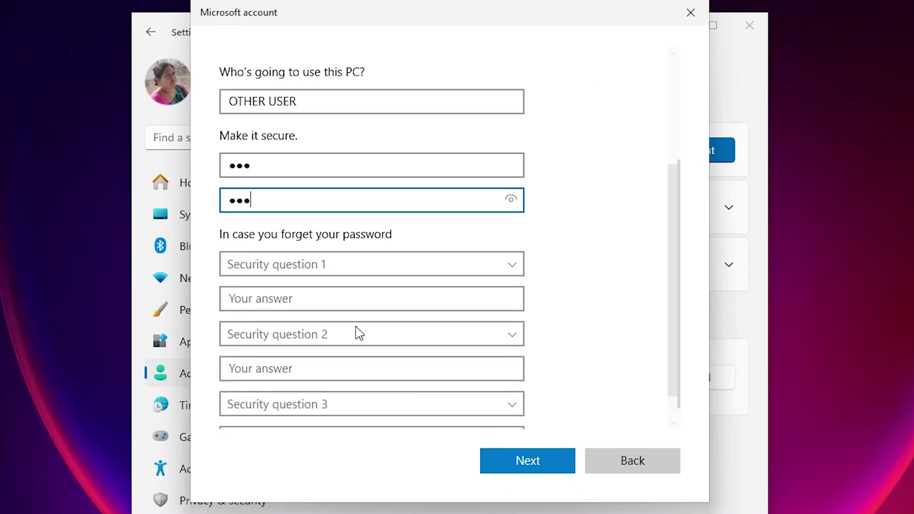
pyautogui.click(334, 257)
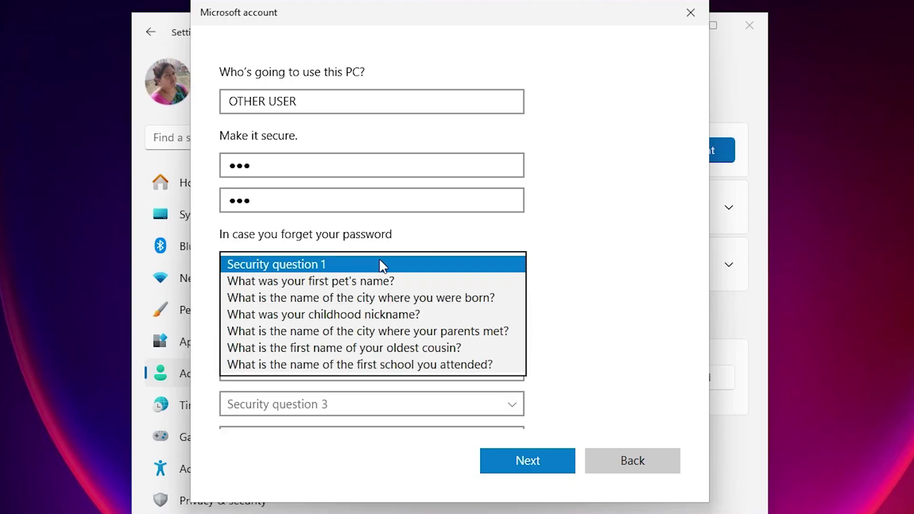
pyautogui.click(357, 257)
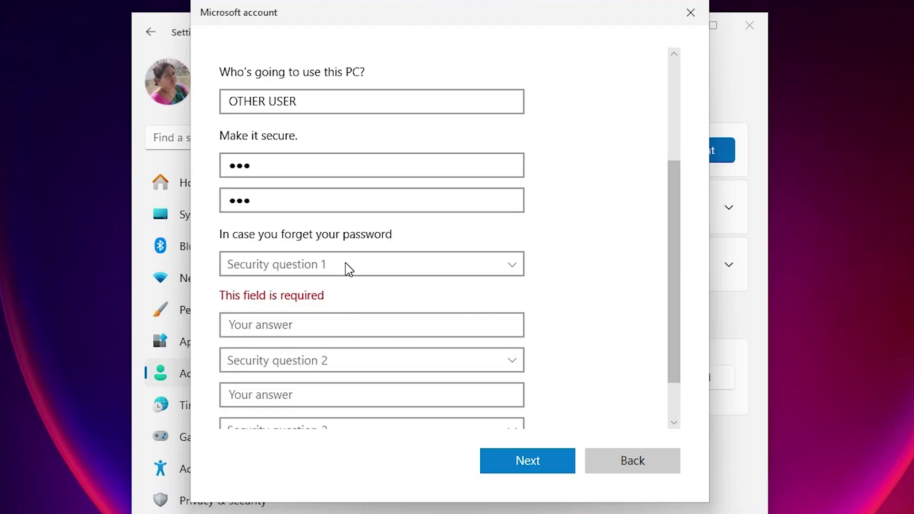
pyautogui.click(346, 263)
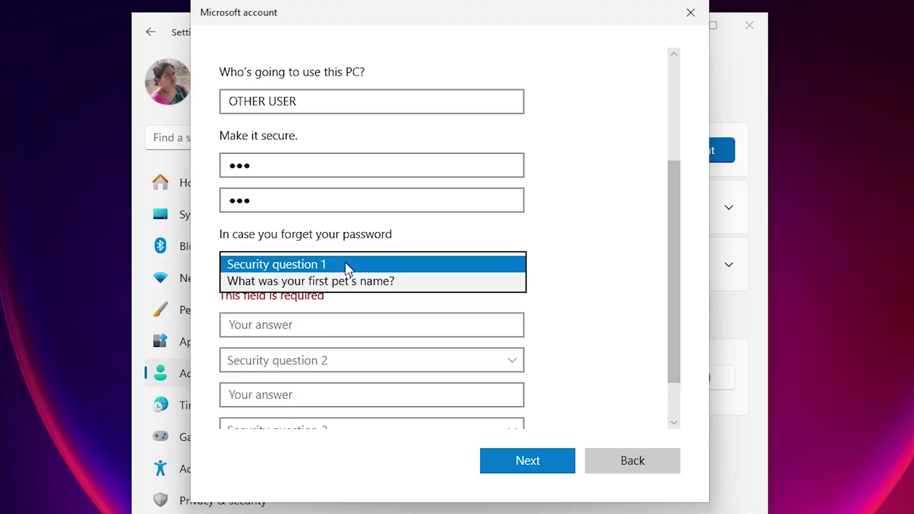
pyautogui.click(506, 462)
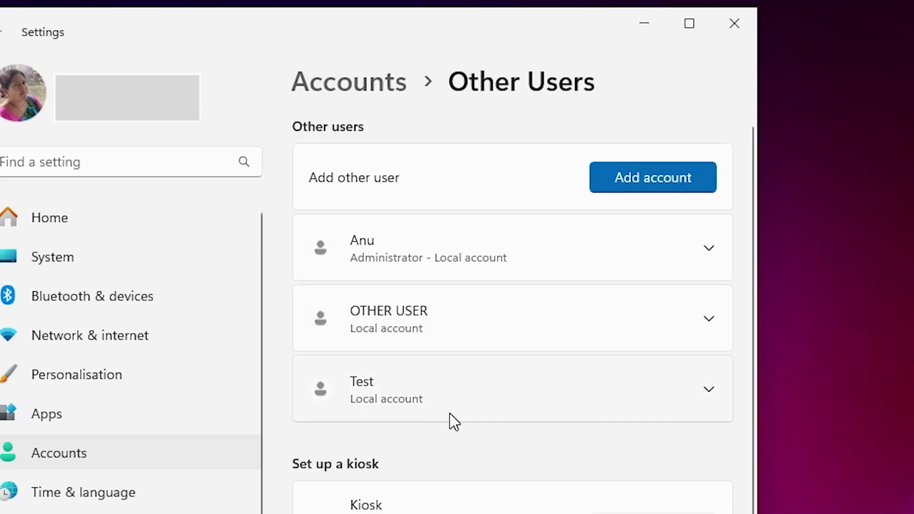
# Close Settings and sign out of the current account from the Start menu
pyautogui.click(733, 26)
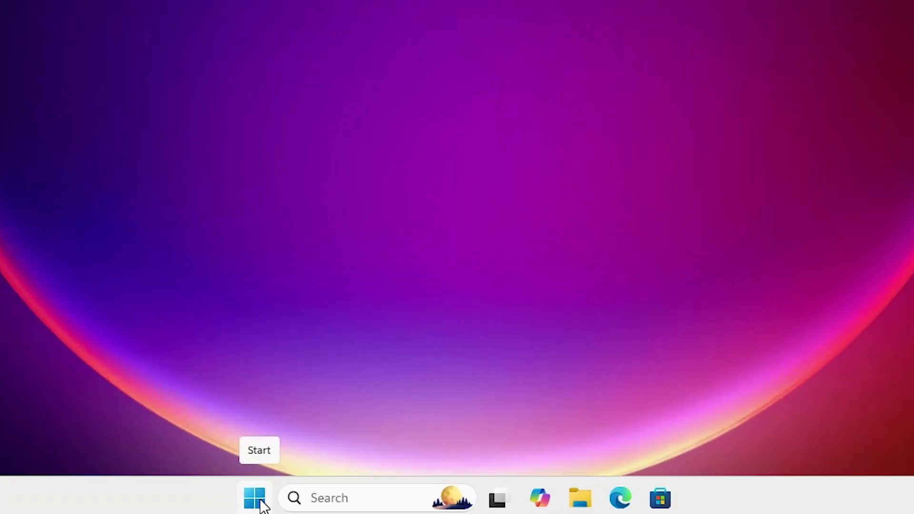
pyautogui.click(261, 501)
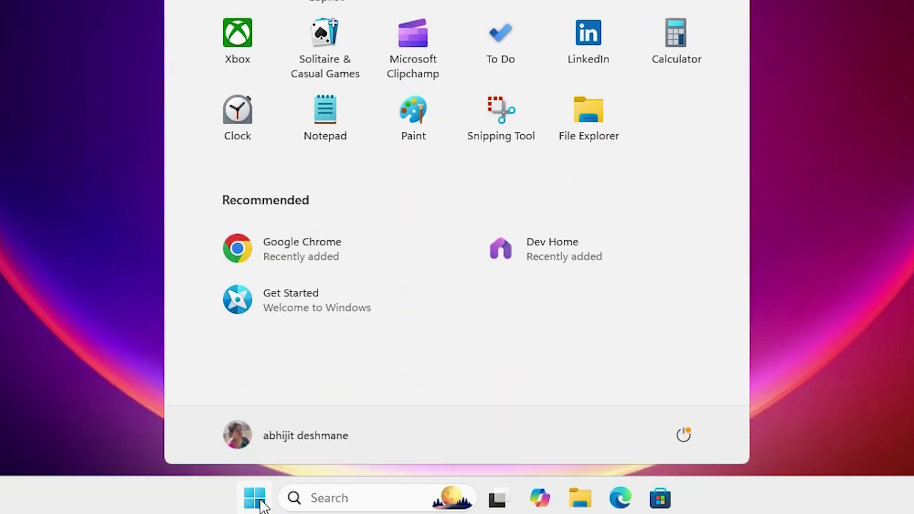
pyautogui.click(334, 439)
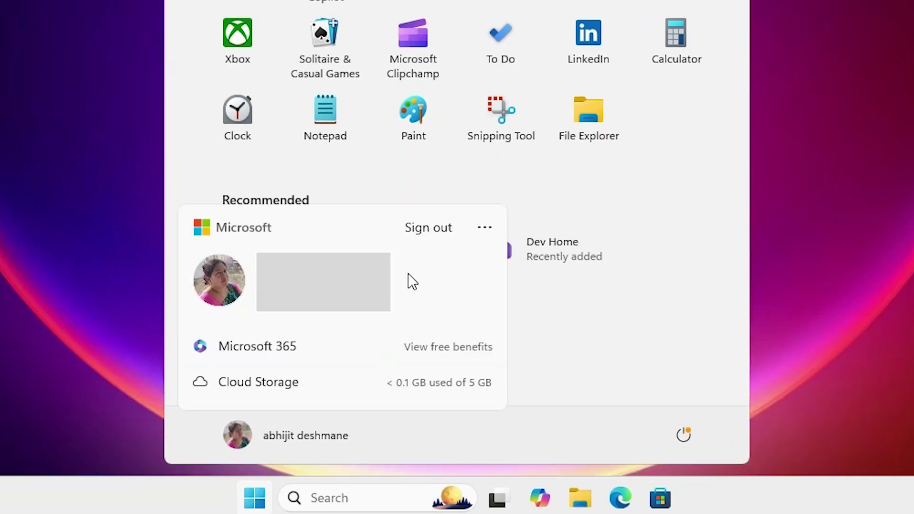
pyautogui.click(421, 233)
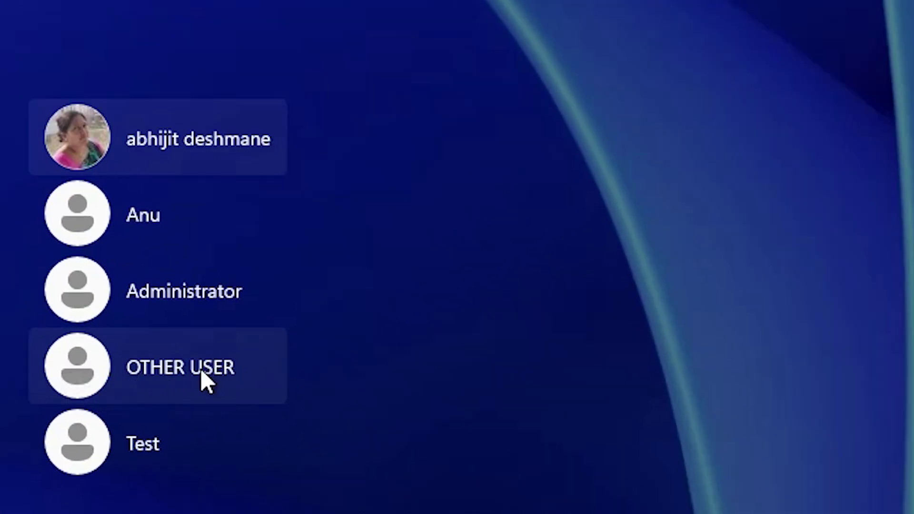
pyautogui.click(199, 369)
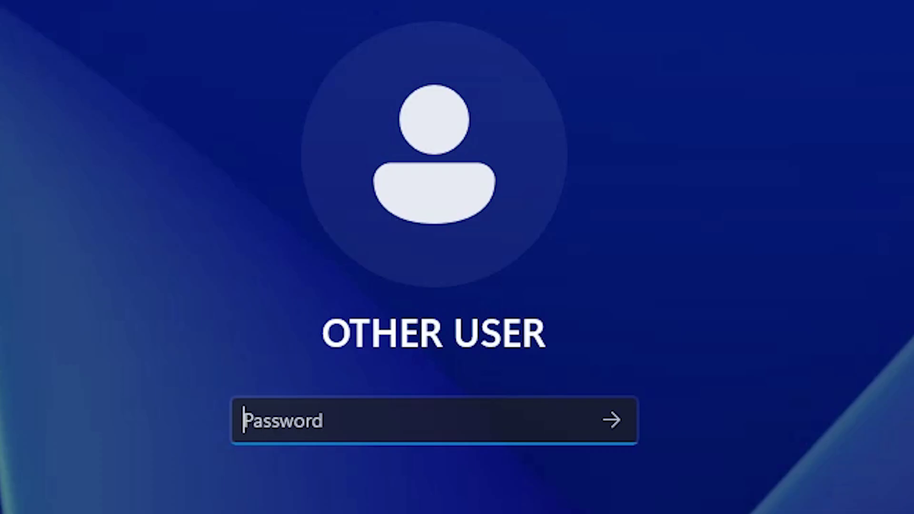
pyautogui.write('aaa')
pyautogui.click(611, 421)
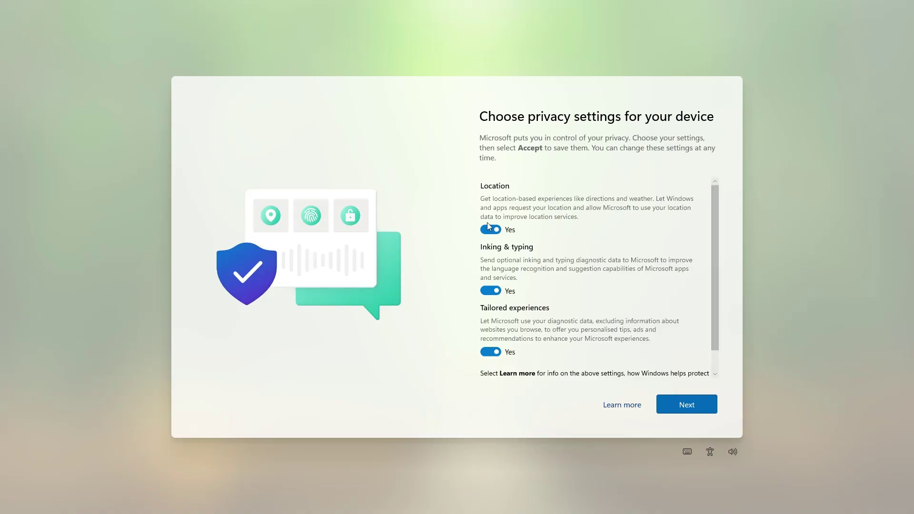
# Turn off location, inking and typing data, and tailored experiences
pyautogui.click(490, 231)
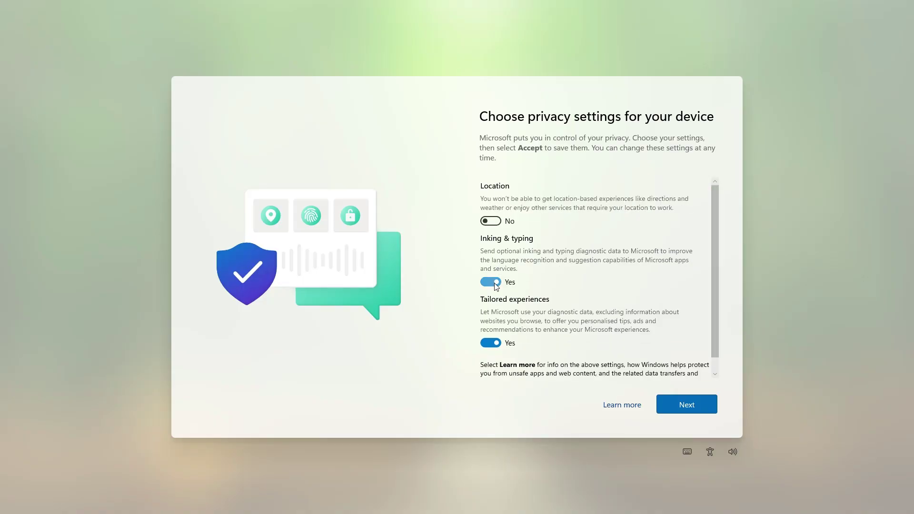
pyautogui.click(491, 281)
pyautogui.click(493, 335)
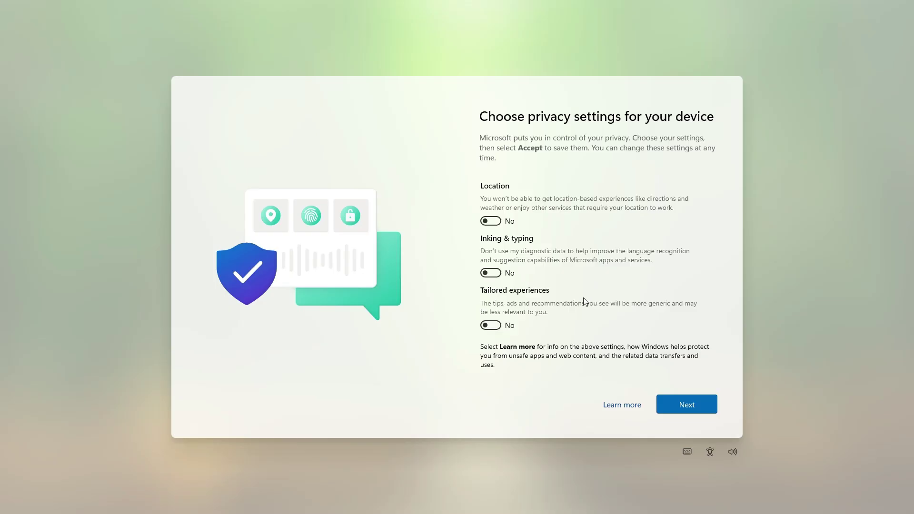
pyautogui.click(699, 410)
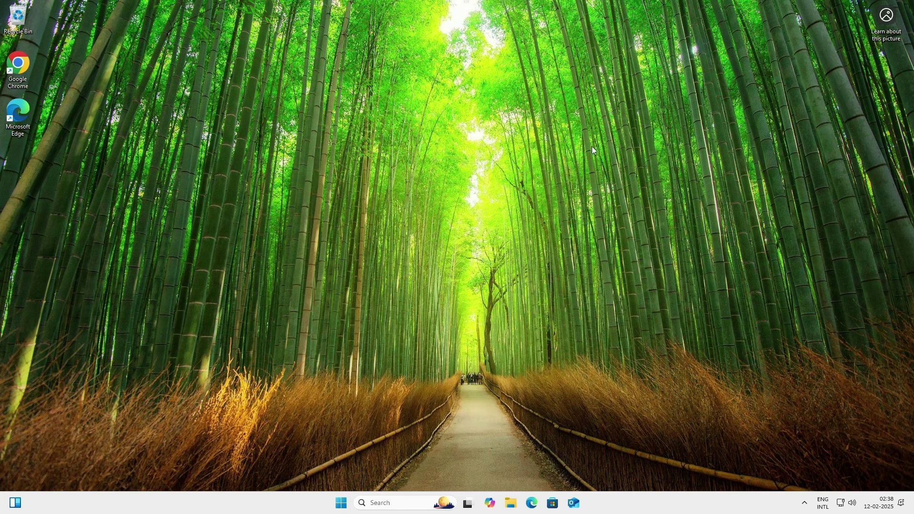